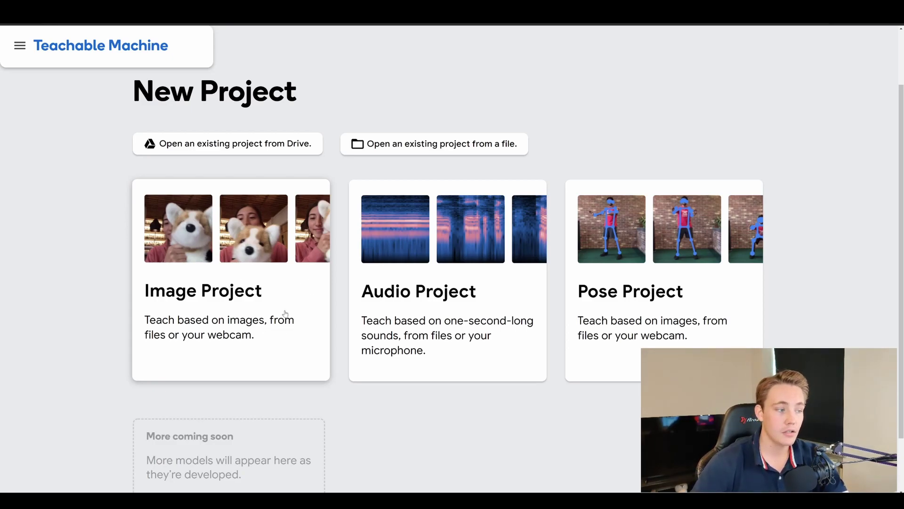
Create a new image project using the standard image model
click(239, 287)
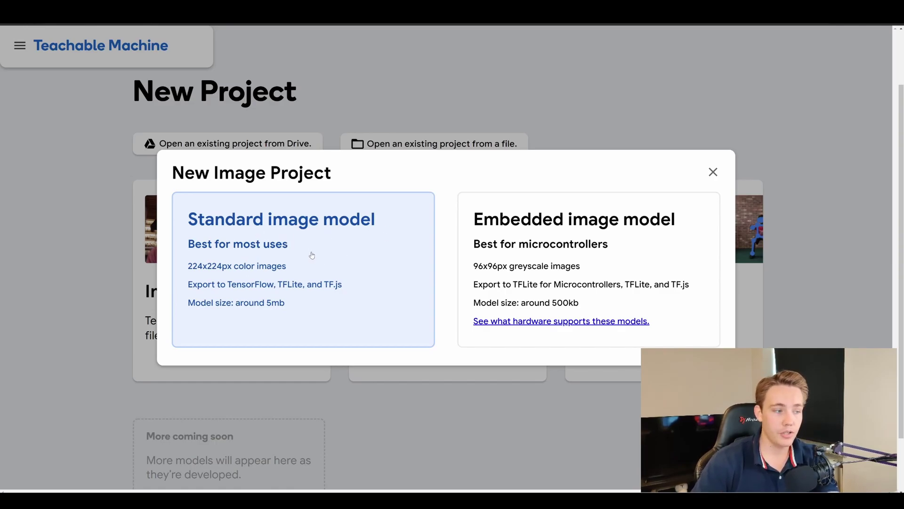
click(271, 232)
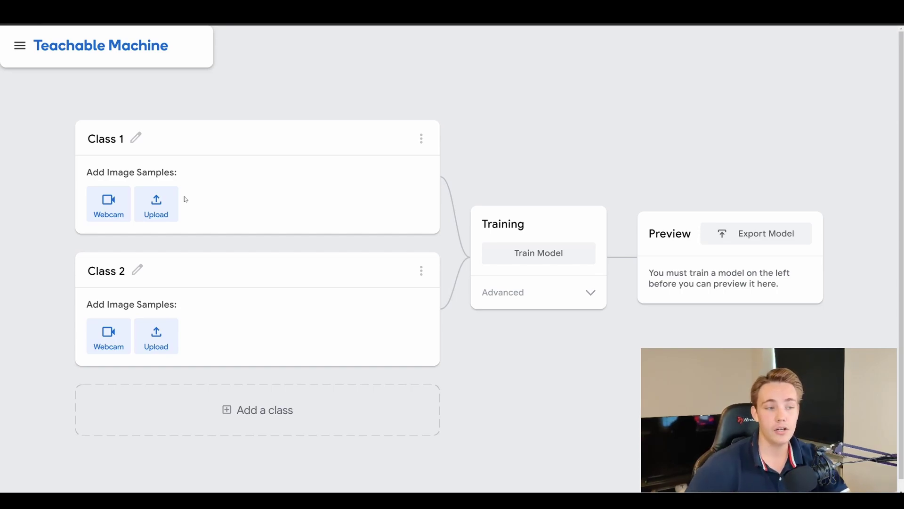
Rename the two existing classes Thumbs up and Wave, and add a third class named Victory
click(136, 139)
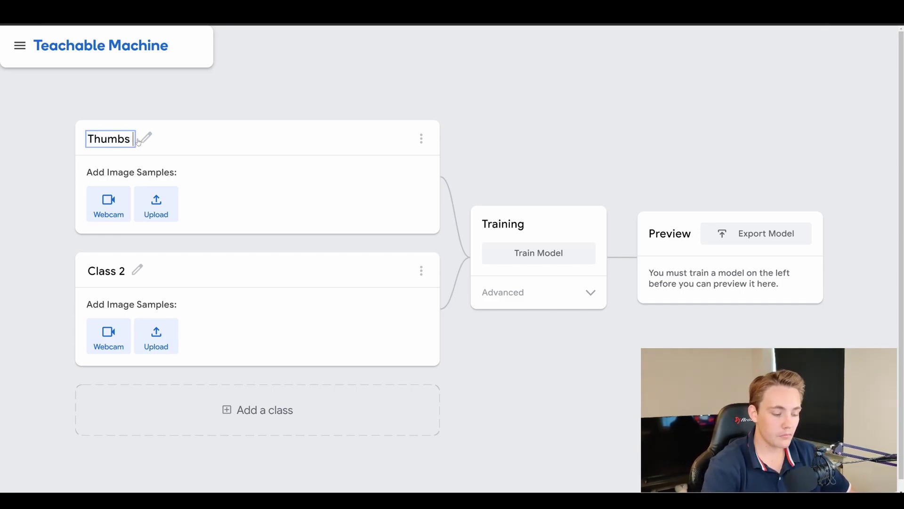
click(138, 273)
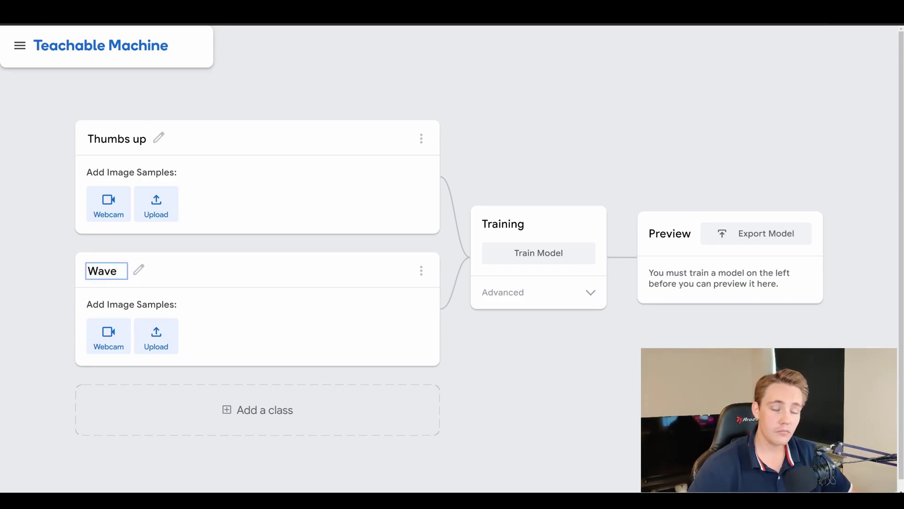
click(227, 413)
click(138, 358)
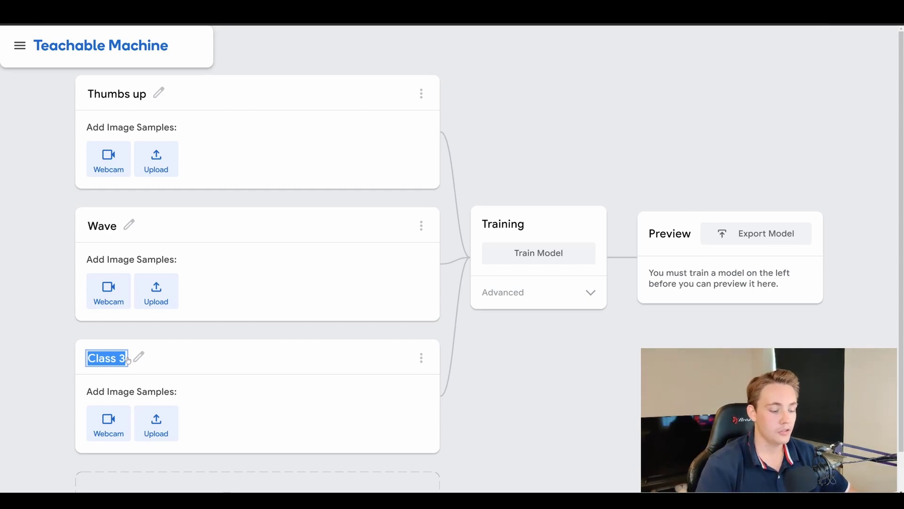
text(Victory)
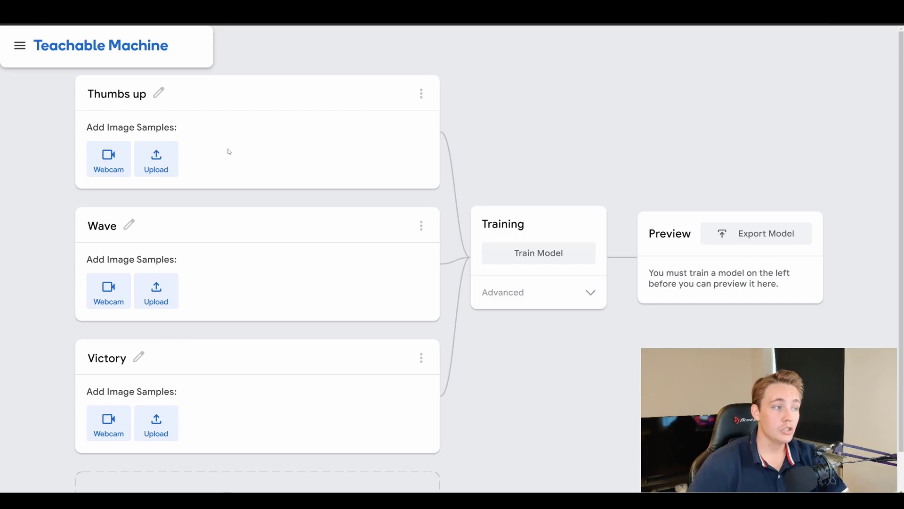
Start webcam capture for the Thumbs up class with camera access allowed, and shift the feed's square crop slightly off-centre
click(110, 157)
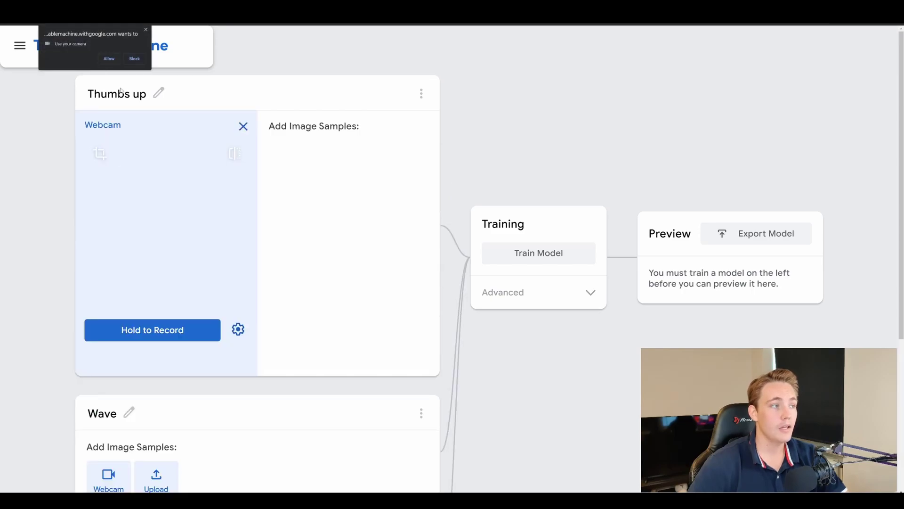
click(109, 59)
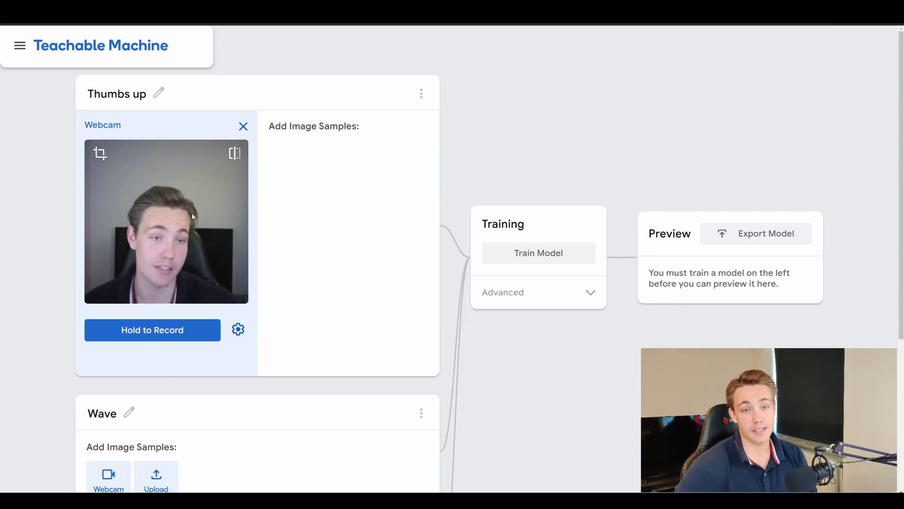
click(106, 159)
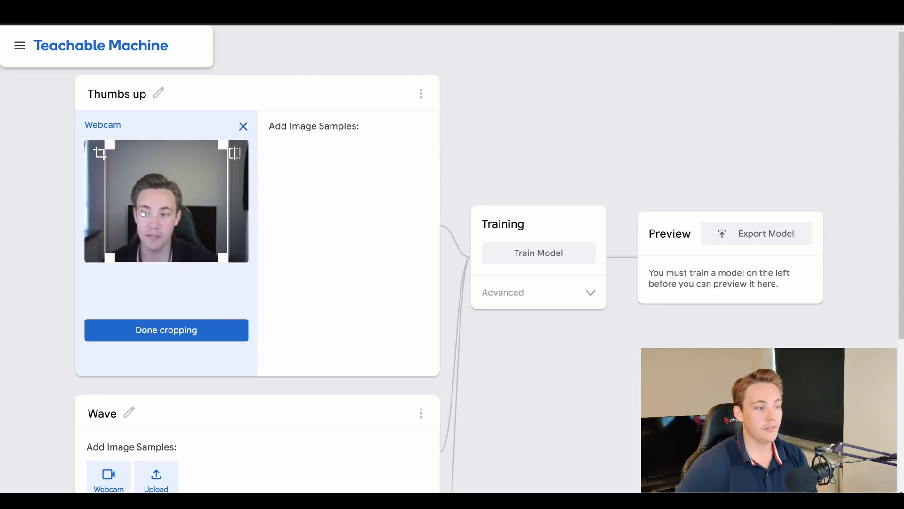
mouse_move(182, 206)
mouse_down()
mouse_move(194, 207)
mouse_move(172, 210)
mouse_move(184, 211)
mouse_up()
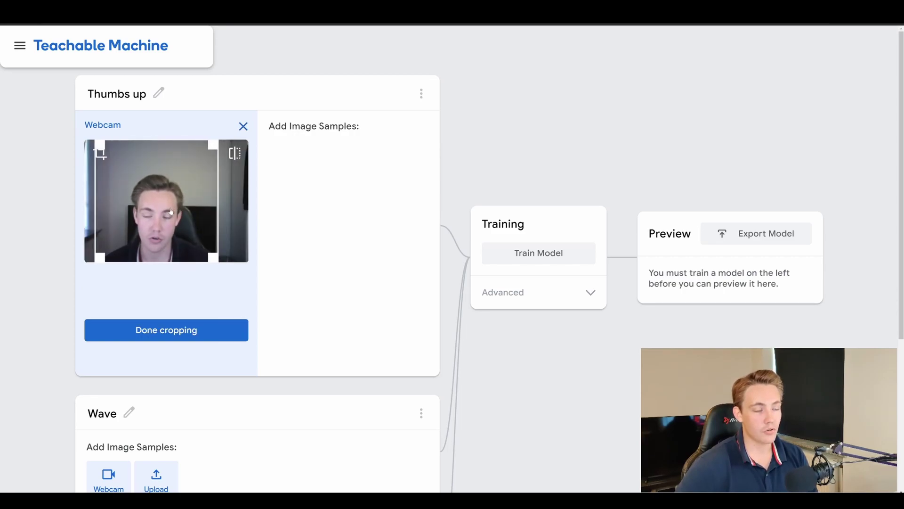
click(237, 161)
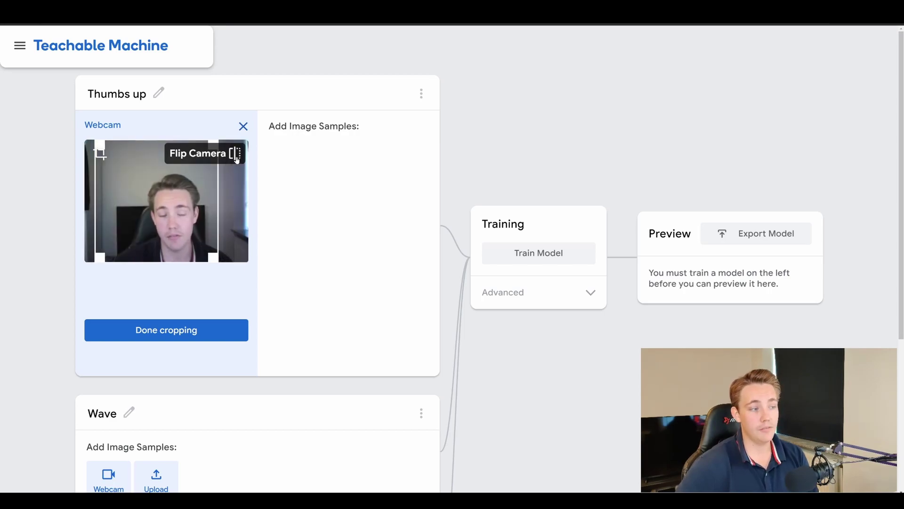
click(237, 161)
drag(178, 198, 173, 198)
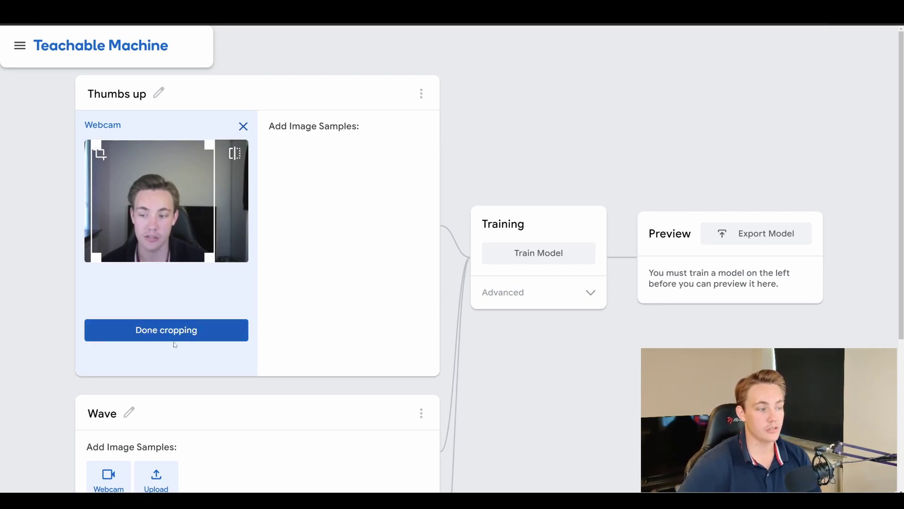
click(190, 337)
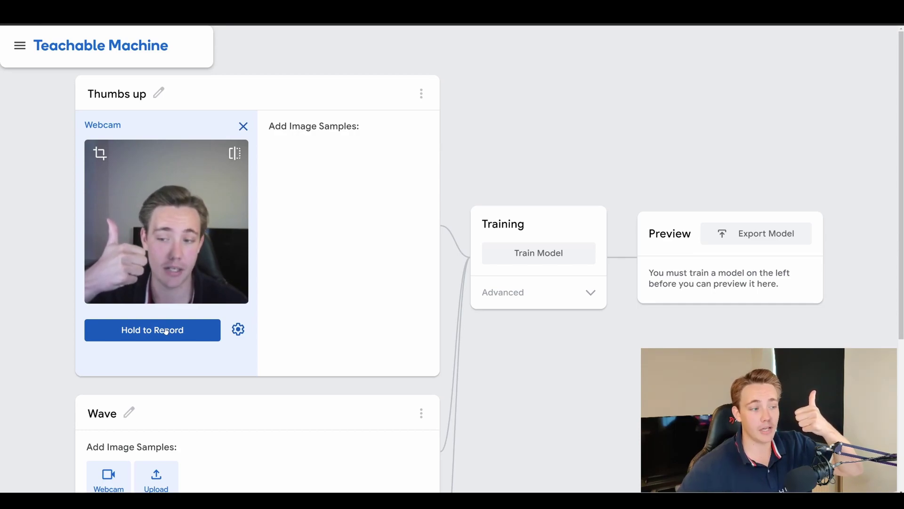
Record about 100 webcam image samples of a thumbs-up gesture for the Thumbs up class and look through them
drag(166, 331, 159, 333)
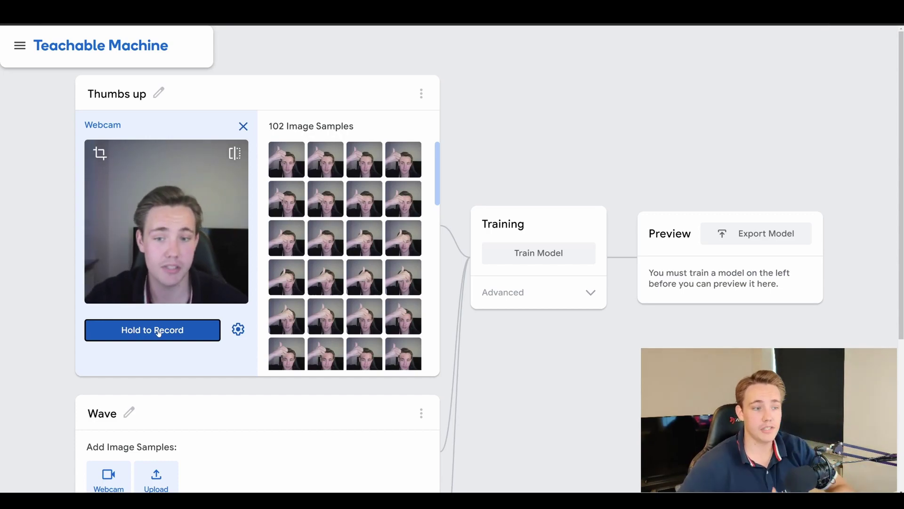
scroll(309, 309, down, 1)
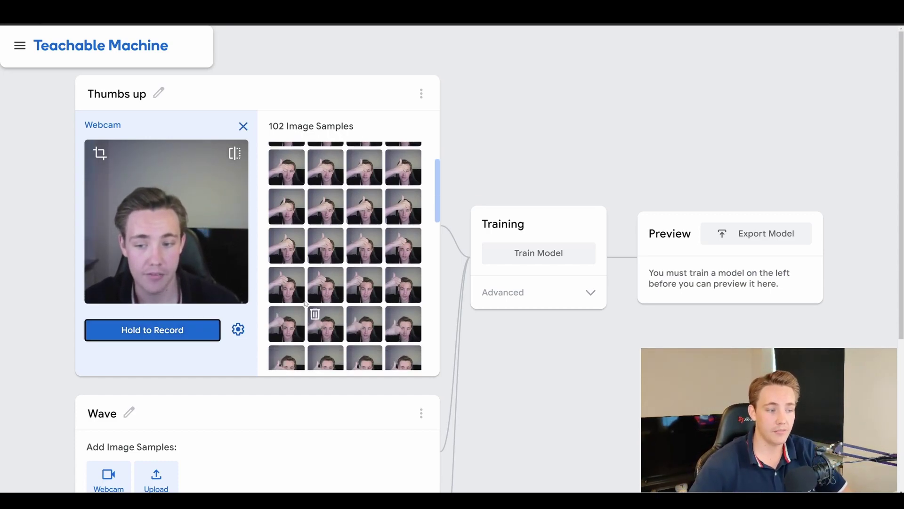
scroll(339, 271, down, 4)
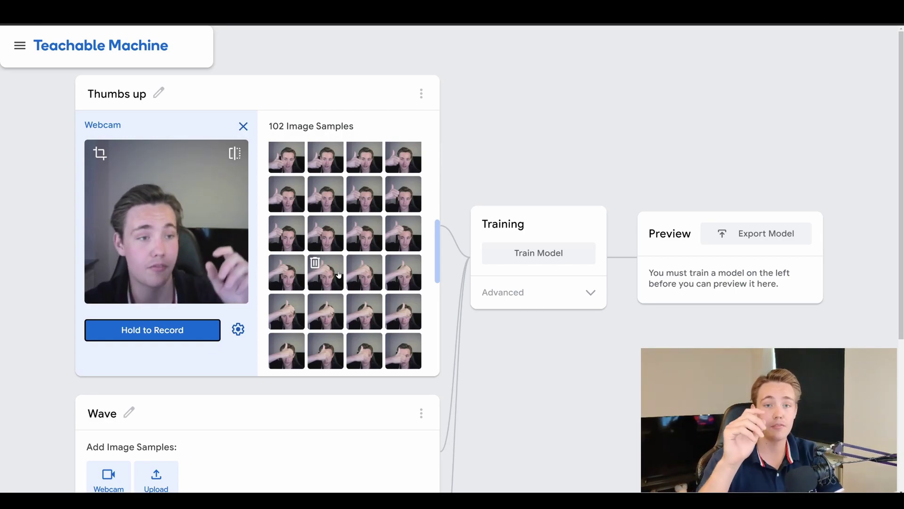
Start webcam capture for the Wave class and record about 100 image samples of a waving hand
scroll(322, 266, down, 1)
scroll(245, 426, down, 2)
scroll(142, 358, down, 1)
click(108, 337)
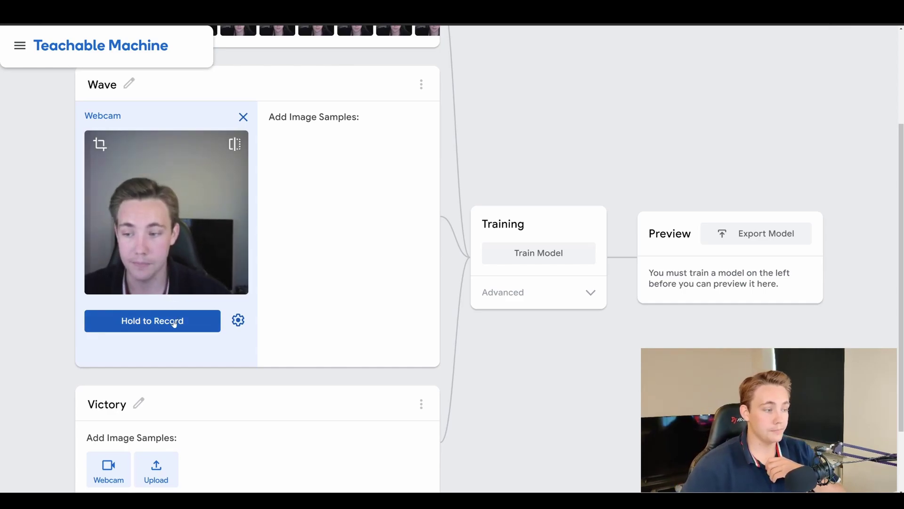
click(174, 324)
drag(174, 324, 173, 324)
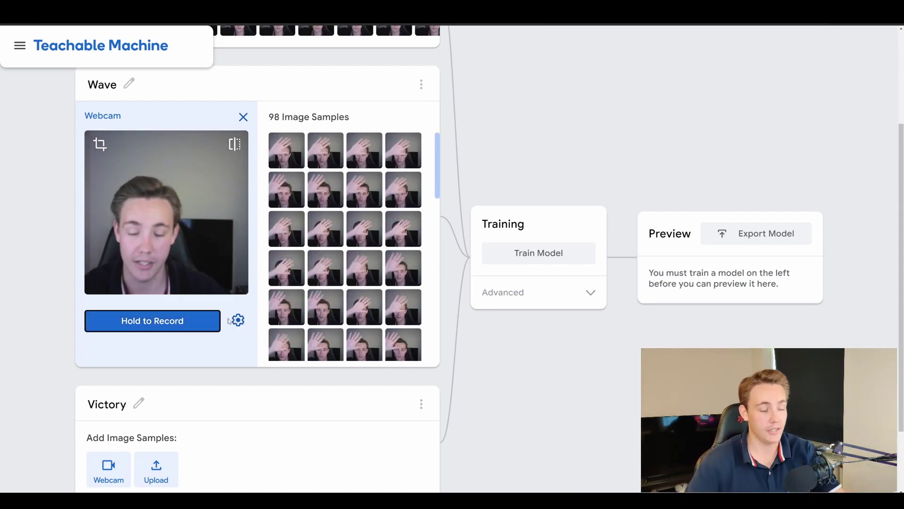
Start webcam capture for the Victory class and record about 100 image samples of a victory hand sign
scroll(211, 325, down, 2)
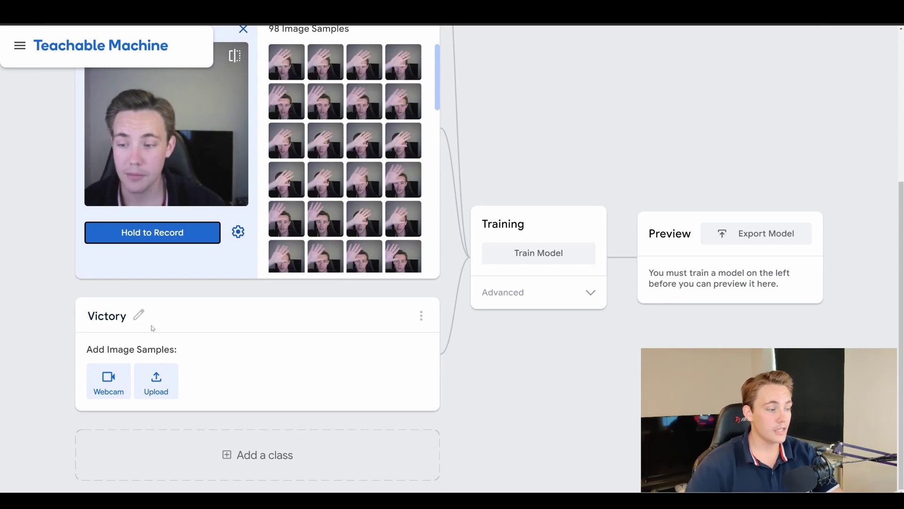
click(111, 383)
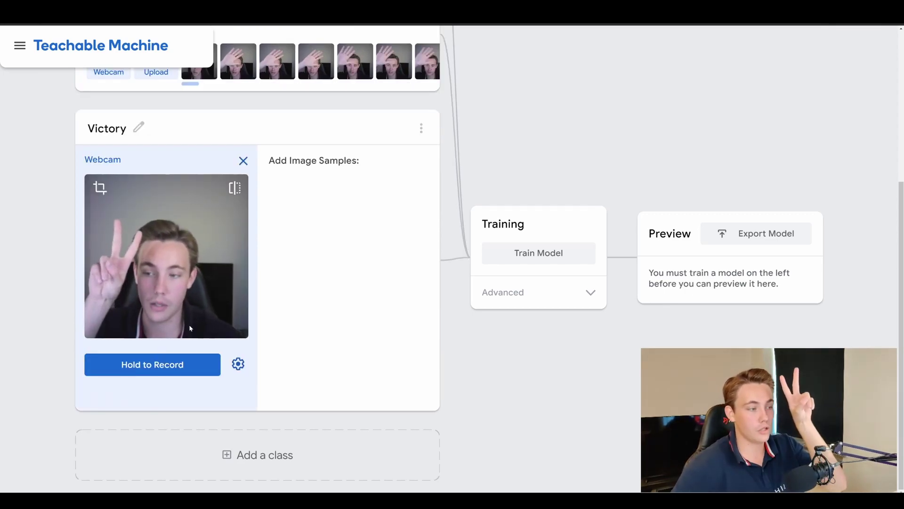
drag(171, 364, 174, 368)
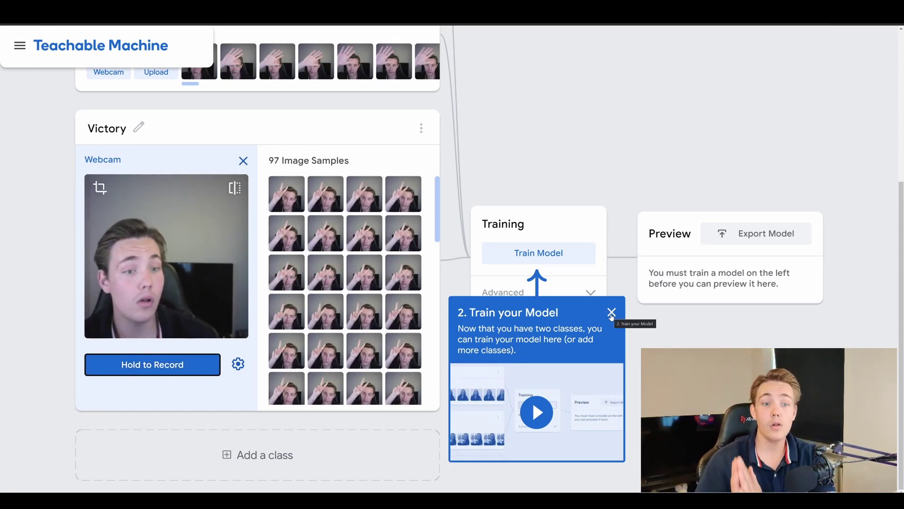
Review the recorded image samples of the three classes and dismiss the training tip
scroll(347, 295, up, 1)
scroll(346, 296, up, 3)
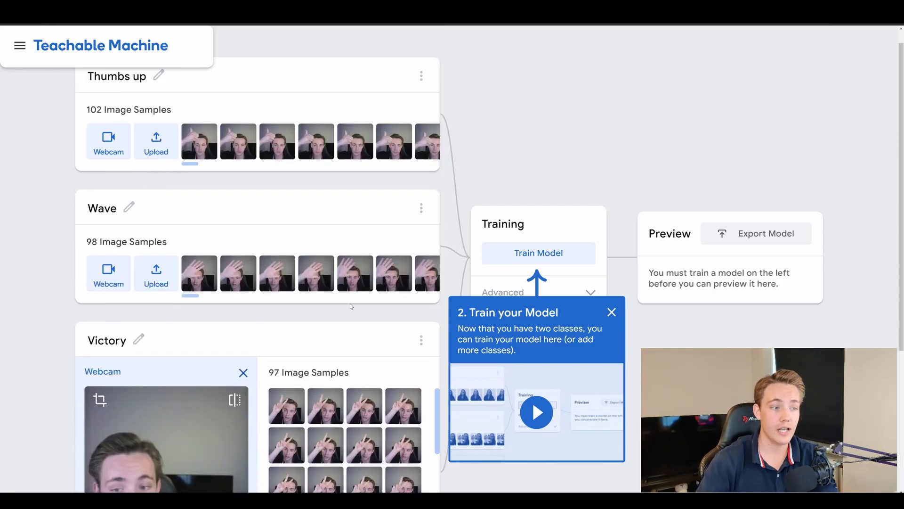
click(611, 312)
scroll(362, 376, down, 3)
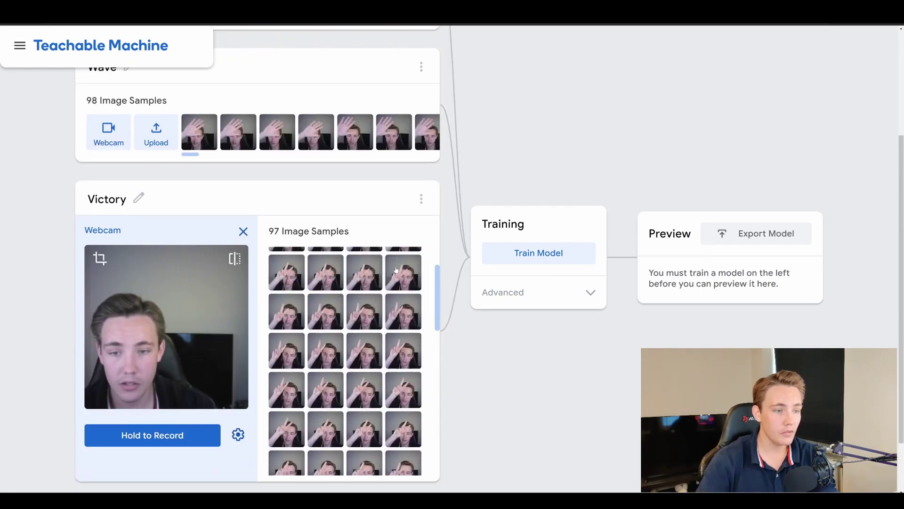
scroll(264, 315, up, 2)
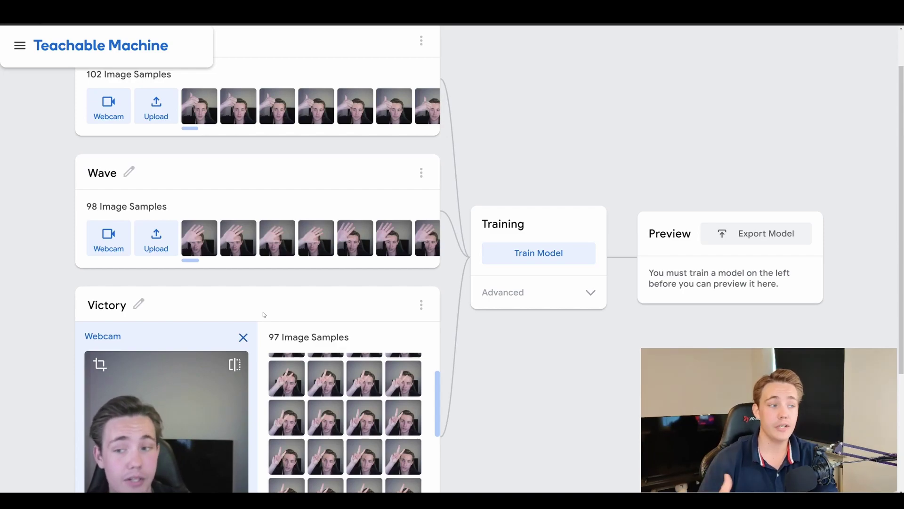
scroll(263, 315, up, 1)
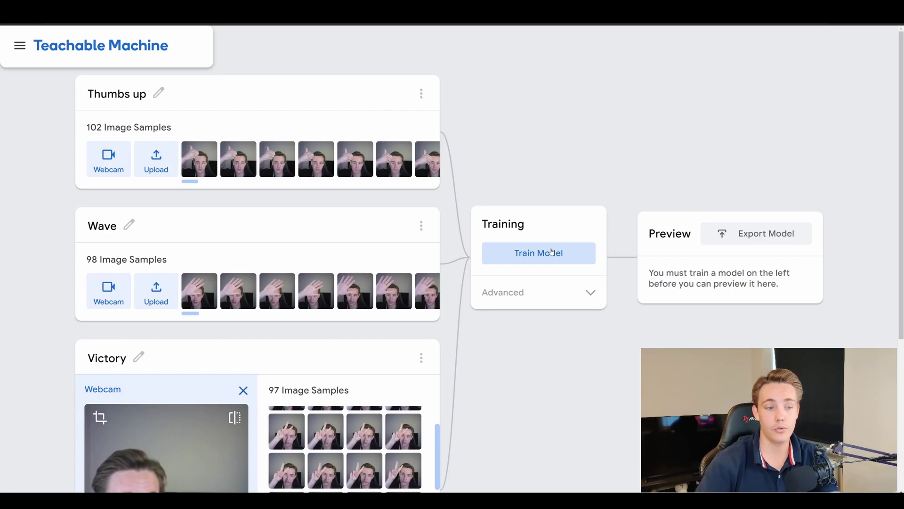
Inspect the advanced training settings, including the batch size choices with 16 selected, and the Under the hood details
click(517, 294)
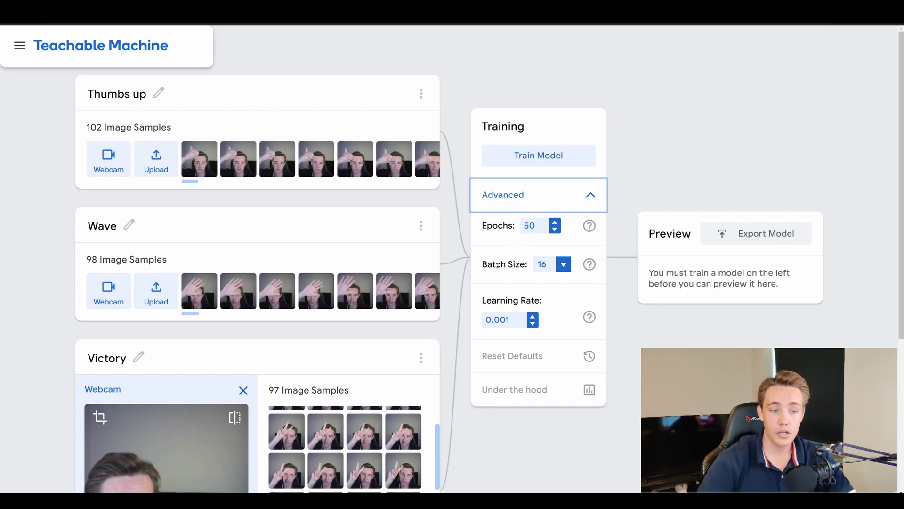
click(561, 266)
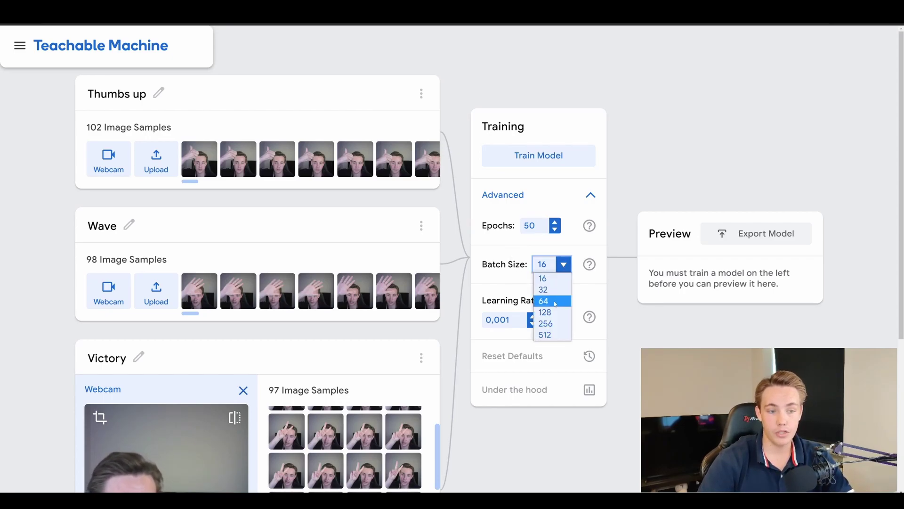
click(550, 279)
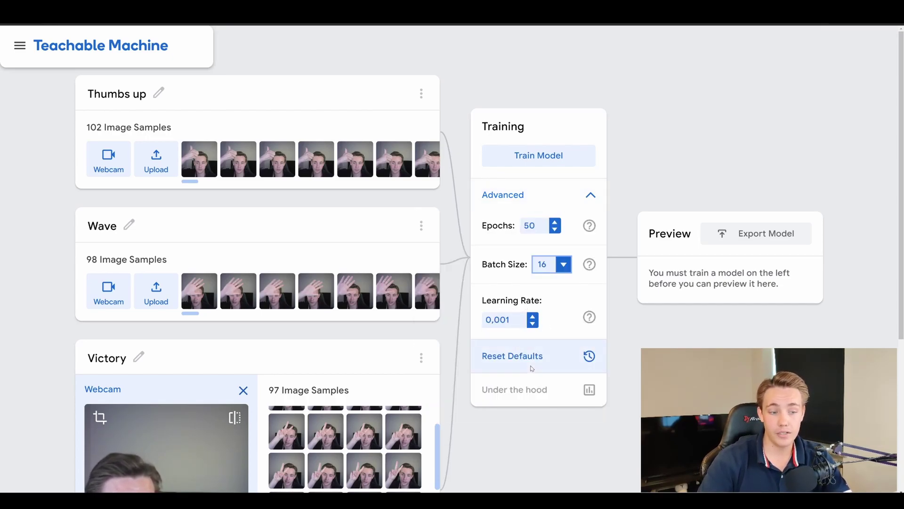
click(539, 391)
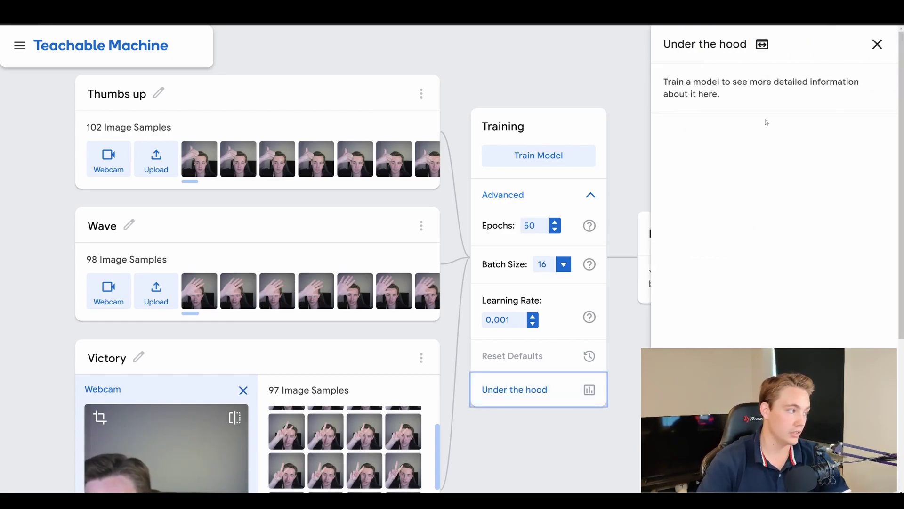
click(877, 44)
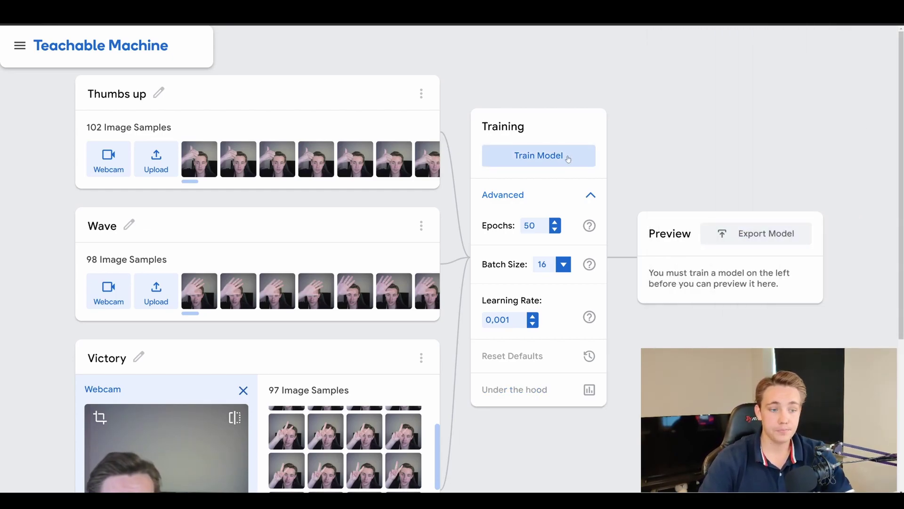
click(584, 195)
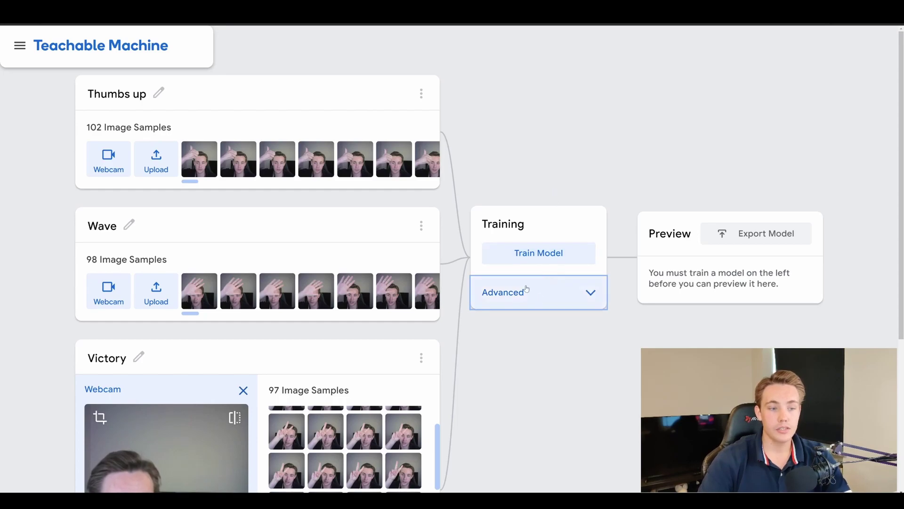
Train the model on the recorded classes and dismiss the export tip
click(536, 255)
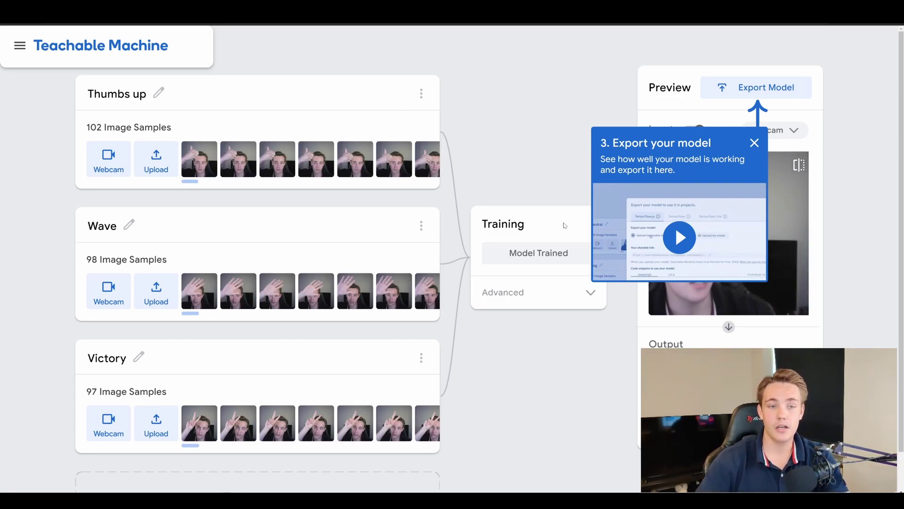
click(754, 143)
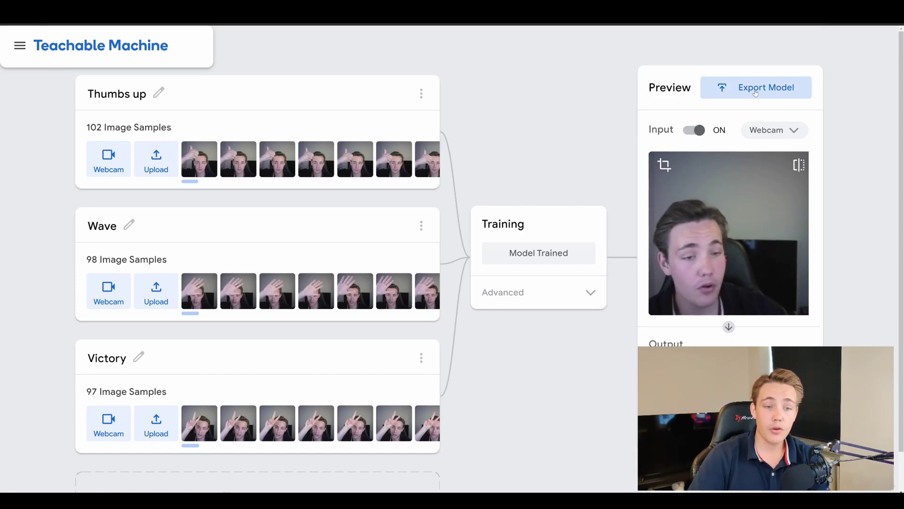
Open the export options for the trained model and look over the Tensorflow.js and Tensorflow formats
click(761, 88)
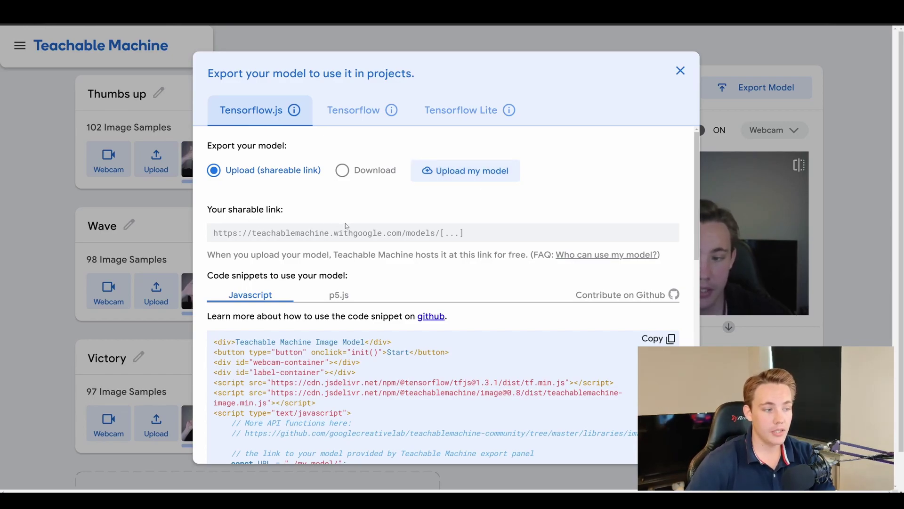
scroll(307, 245, down, 1)
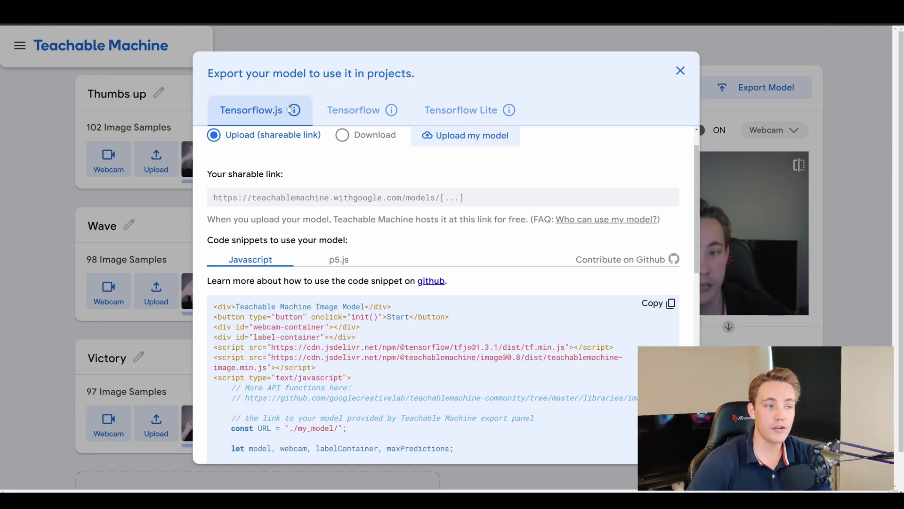
click(350, 114)
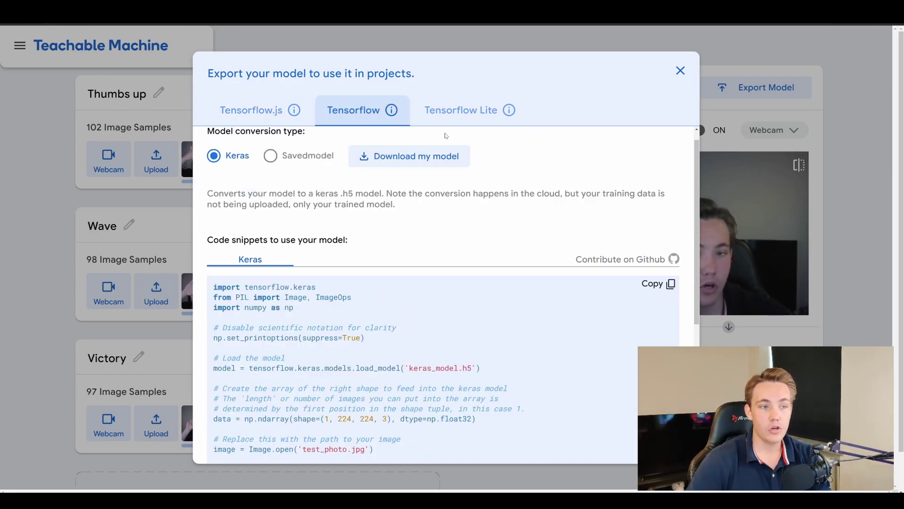
Review the Tensorflow Lite export format, including its model conversion types and the Android usage instructions
click(466, 117)
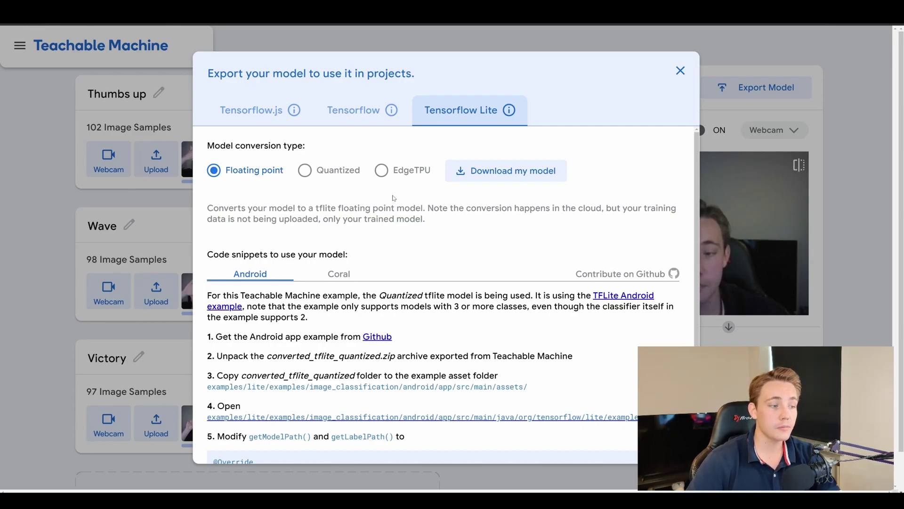
scroll(389, 181, down, 1)
scroll(303, 243, down, 1)
scroll(321, 233, up, 1)
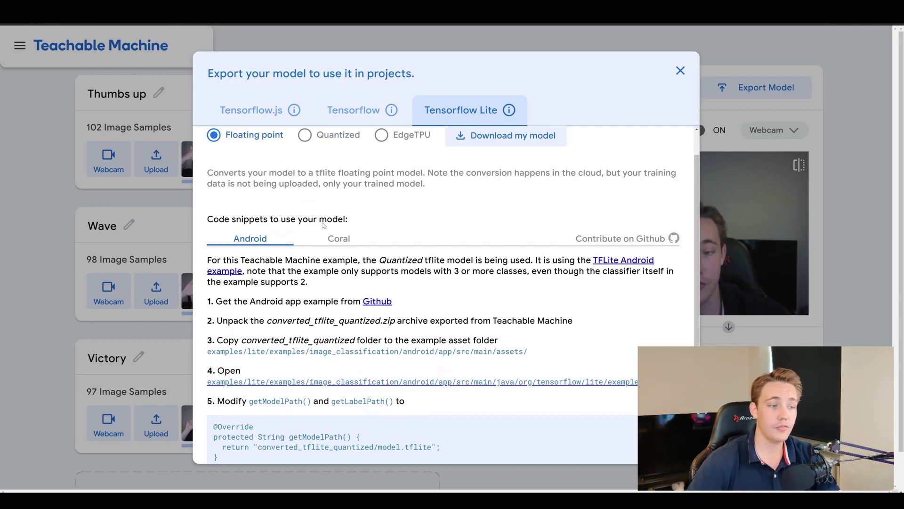
Examine the Coral instructions for Tensorflow Lite, including the package installation and the code snippet for running the model on Edge TPU
click(347, 238)
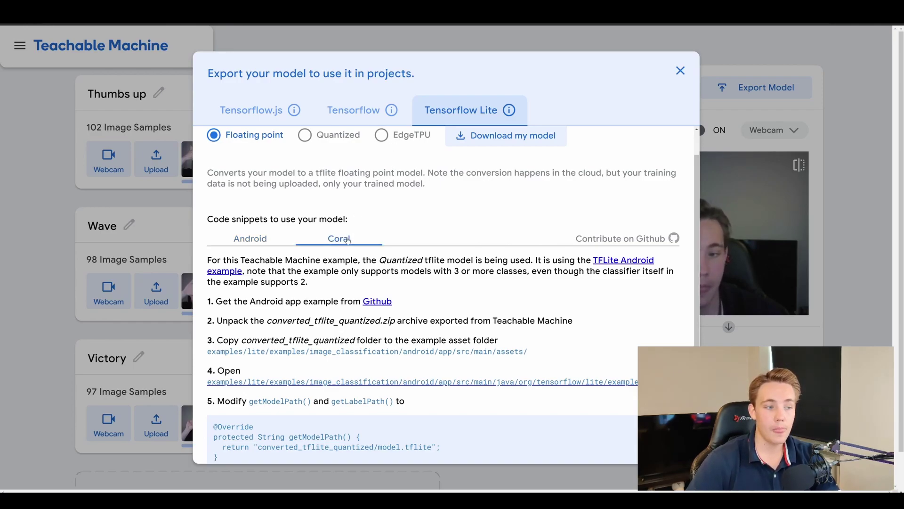
scroll(411, 300, down, 6)
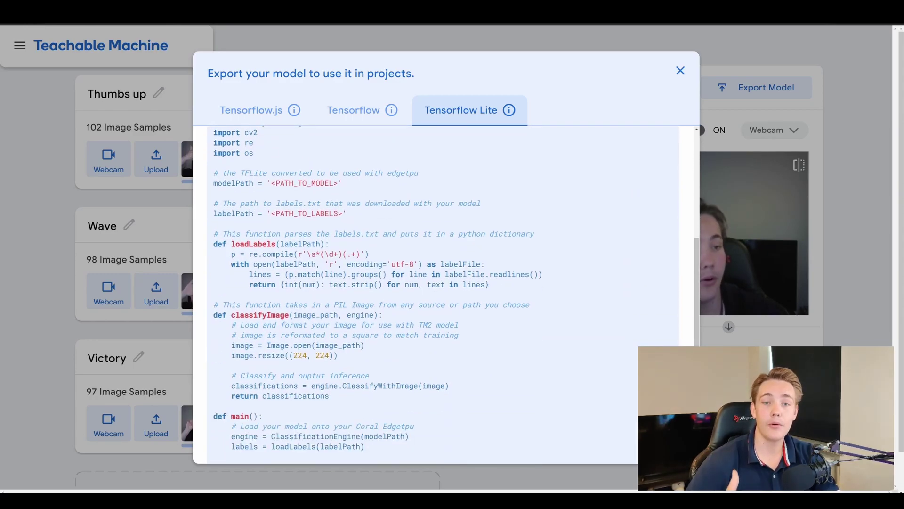
scroll(350, 233, up, 3)
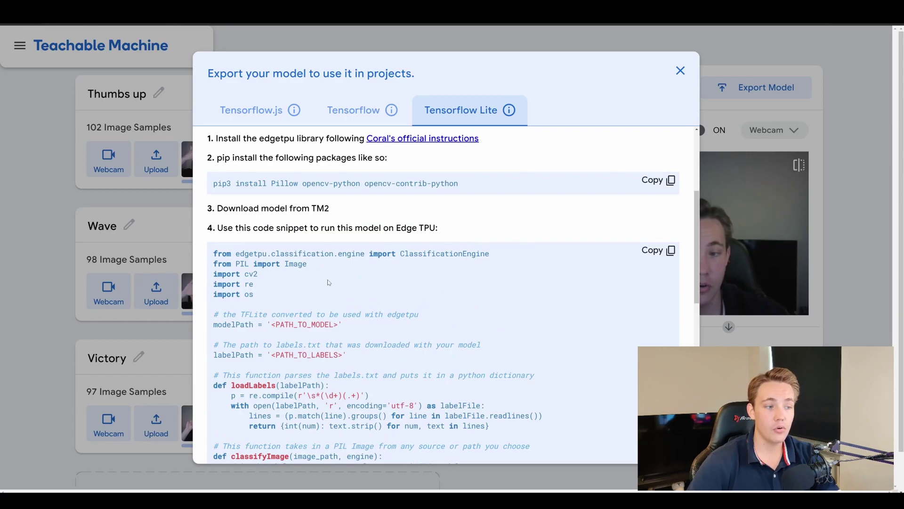
scroll(350, 233, down, 1)
scroll(350, 233, up, 1)
scroll(235, 177, up, 1)
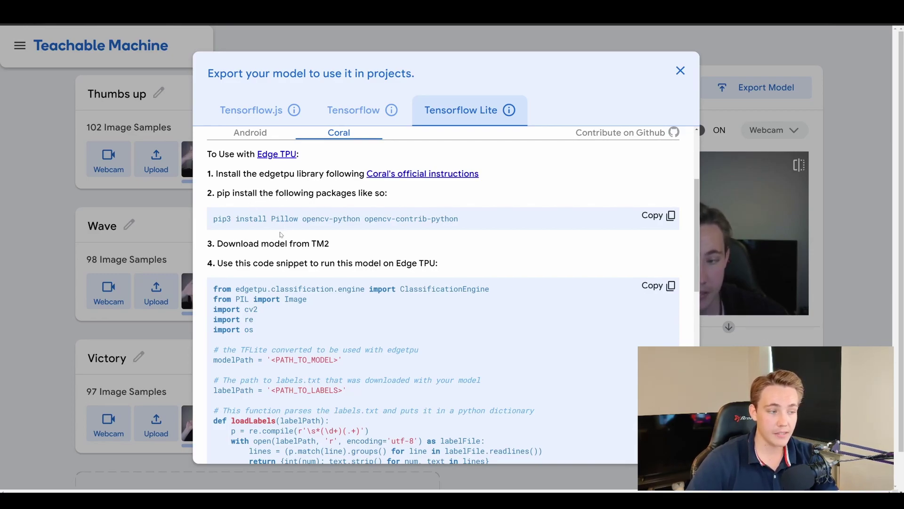
scroll(281, 233, down, 1)
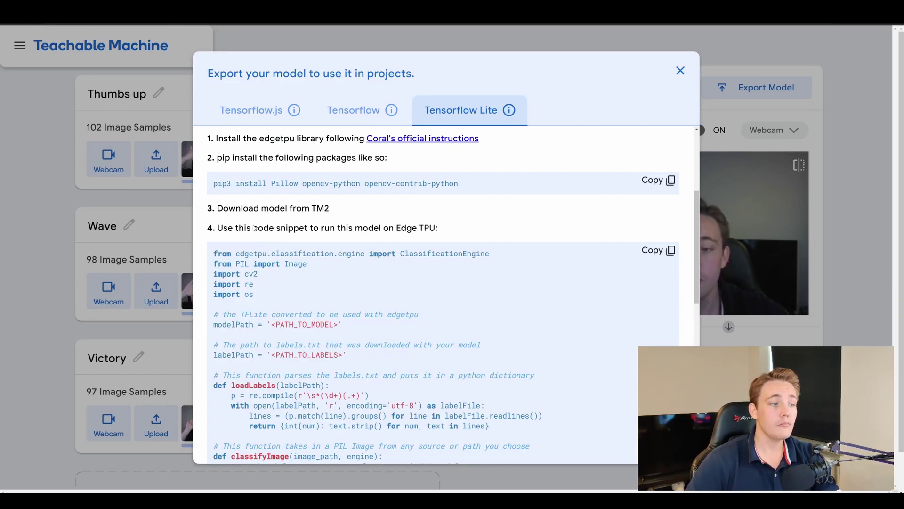
scroll(279, 255, down, 1)
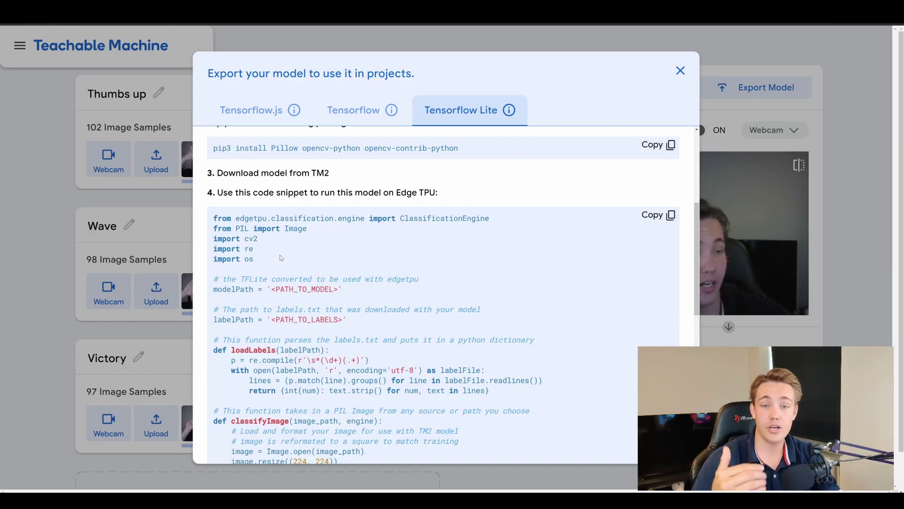
scroll(407, 188, up, 1)
Return to the Tensorflow export format and read through the Keras code snippet for loading the model and preparing an image
click(377, 118)
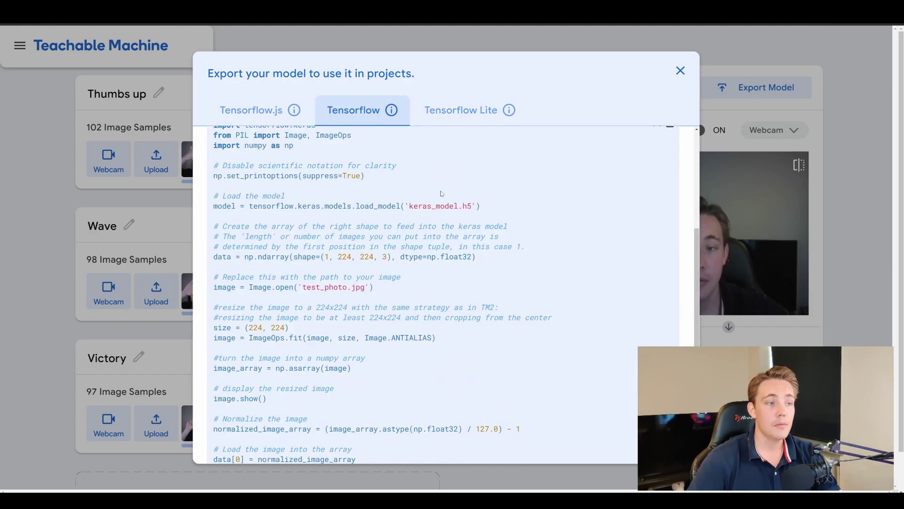
scroll(441, 242, up, 5)
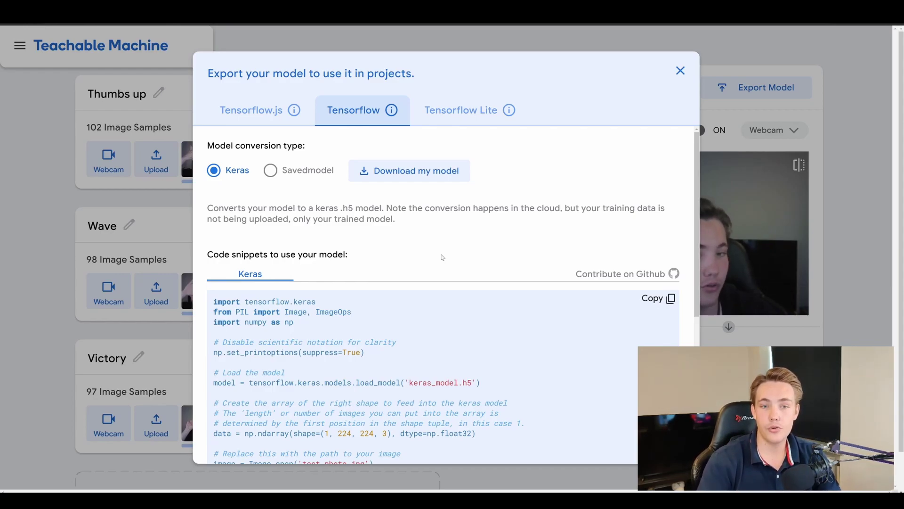
scroll(408, 273, down, 3)
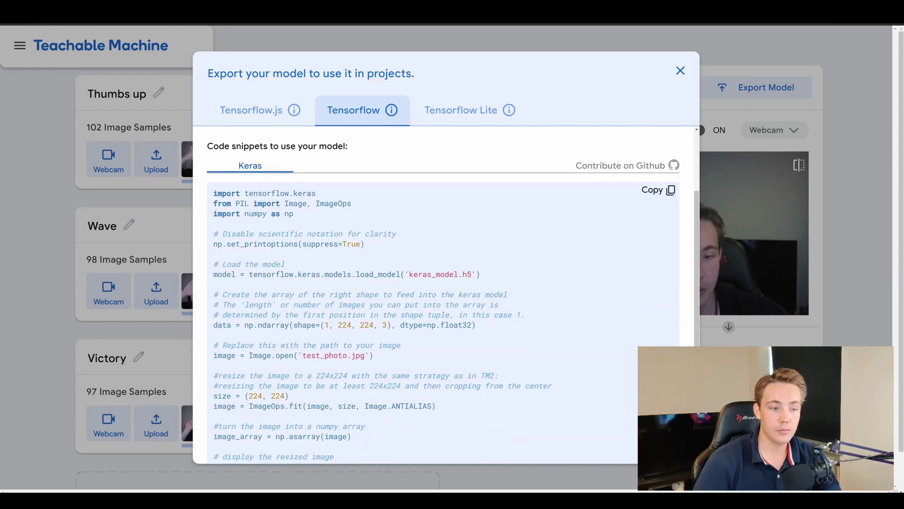
scroll(408, 328, down, 3)
scroll(402, 336, up, 4)
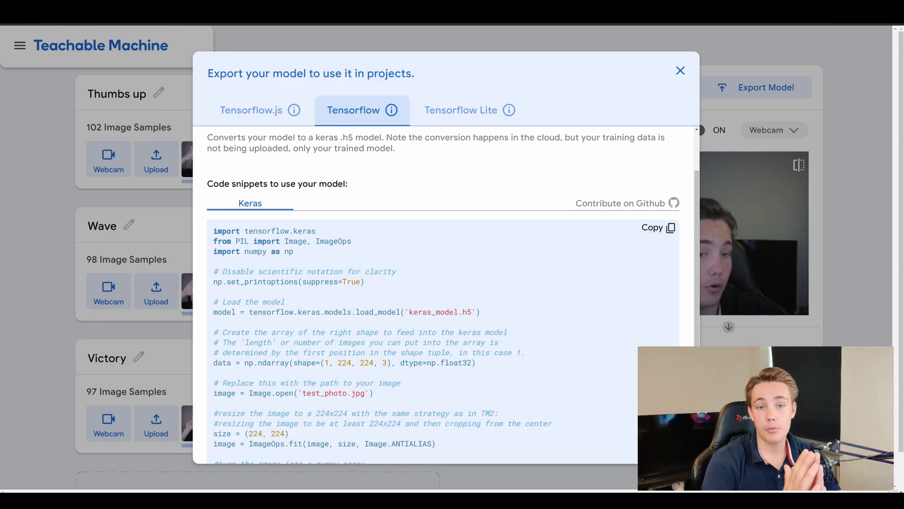
scroll(314, 255, up, 2)
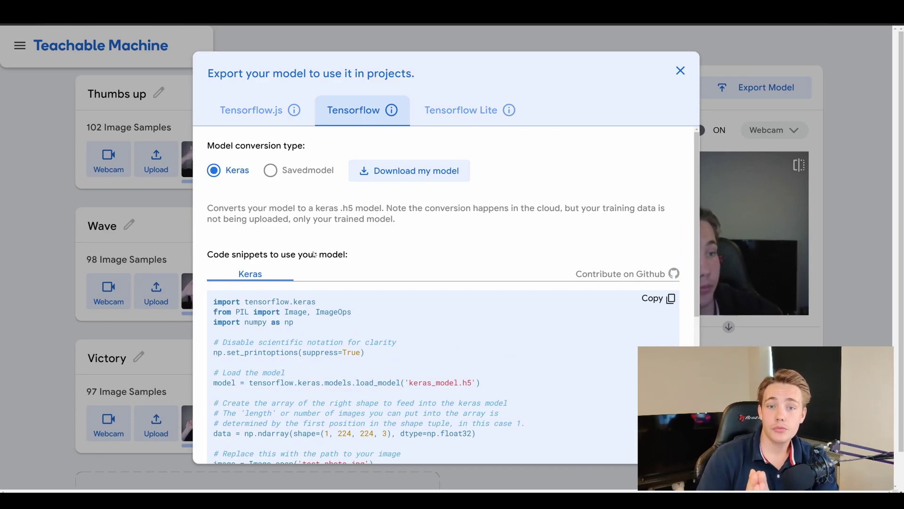